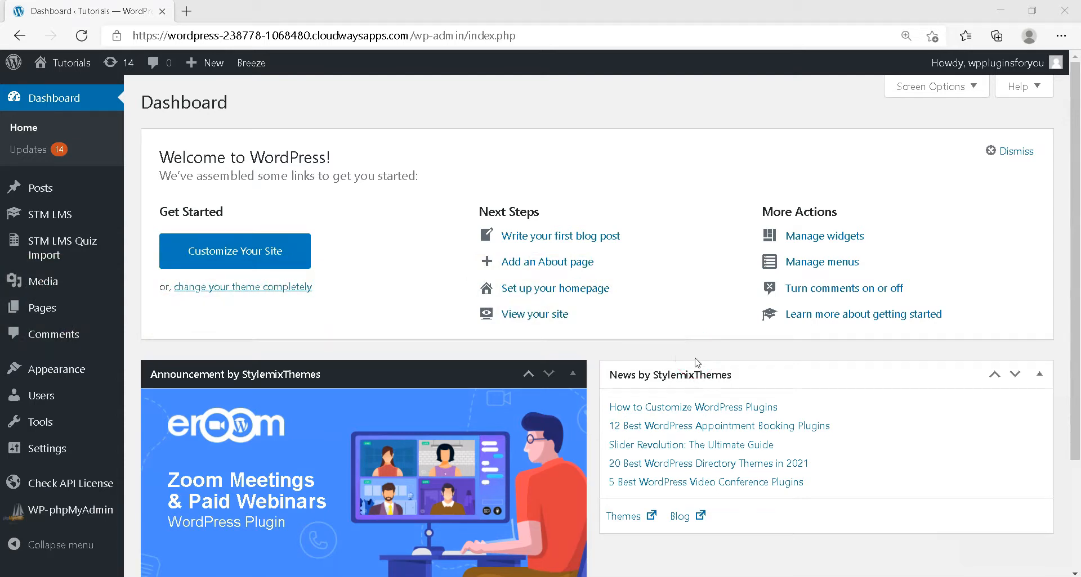
Download the Multi Choice Question CSV sample from the STM LMS Quiz Import page and open the downloaded file
click(52, 259)
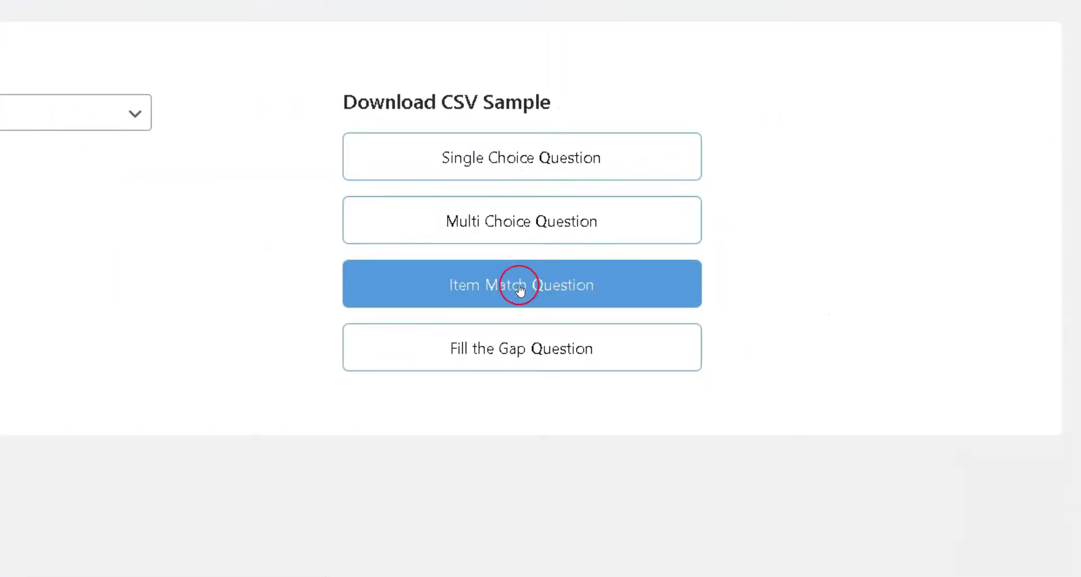
click(528, 304)
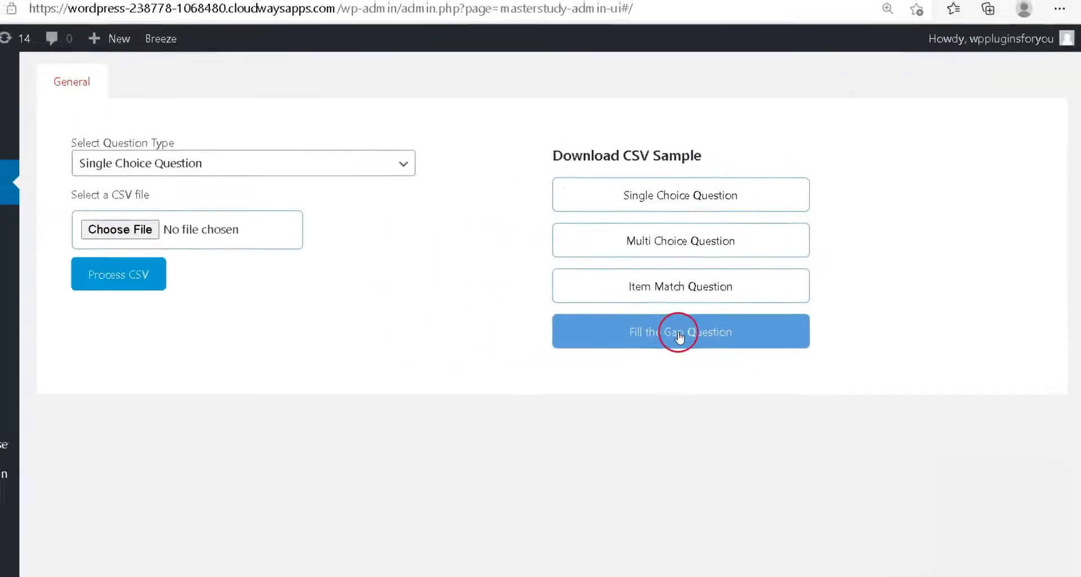
click(680, 254)
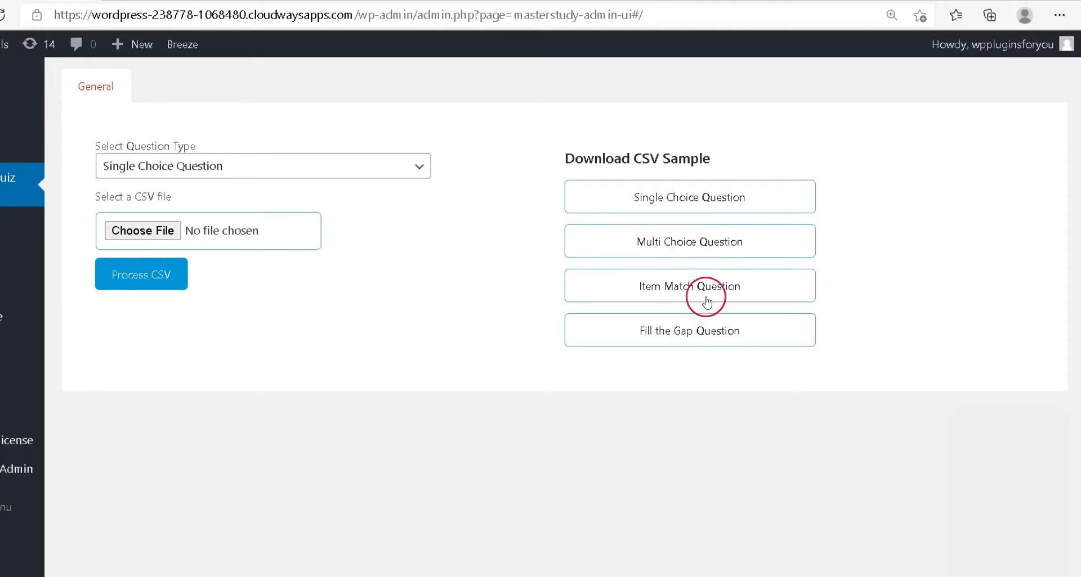
click(685, 250)
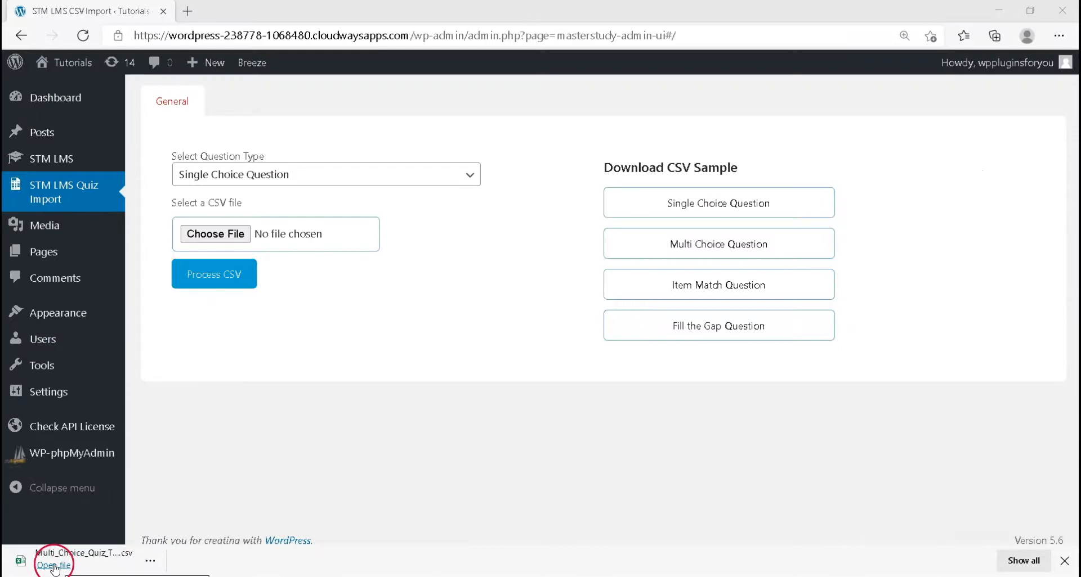
click(54, 566)
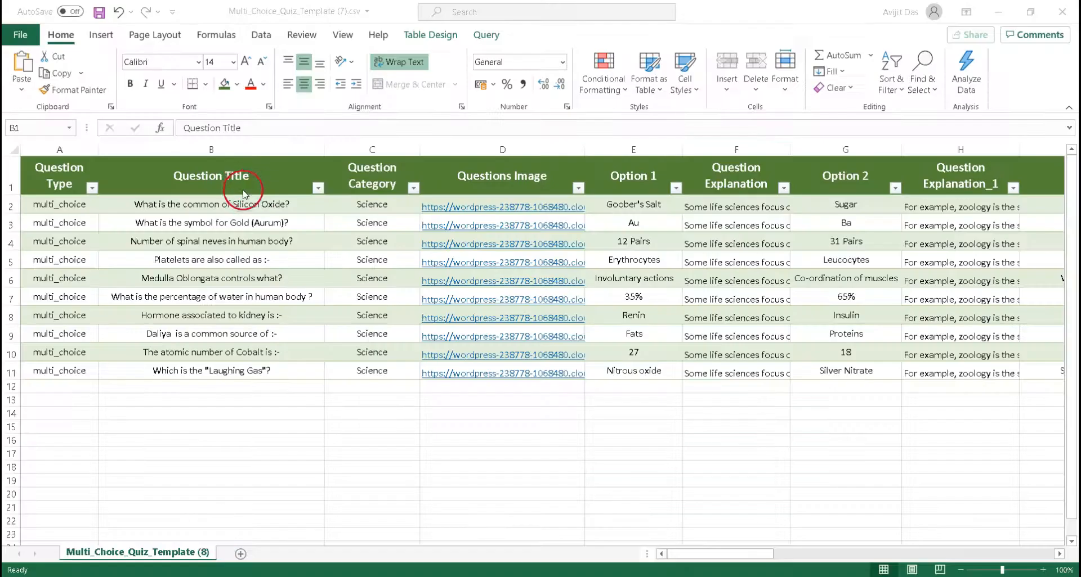
click(230, 186)
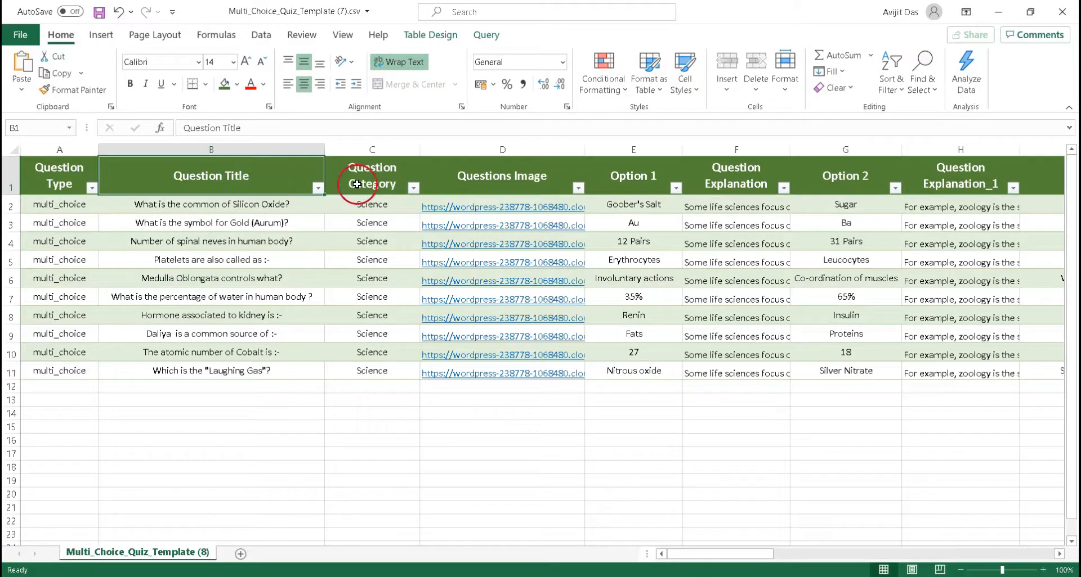
Examine the question type, title, category and image columns of the quiz template
click(357, 184)
click(484, 187)
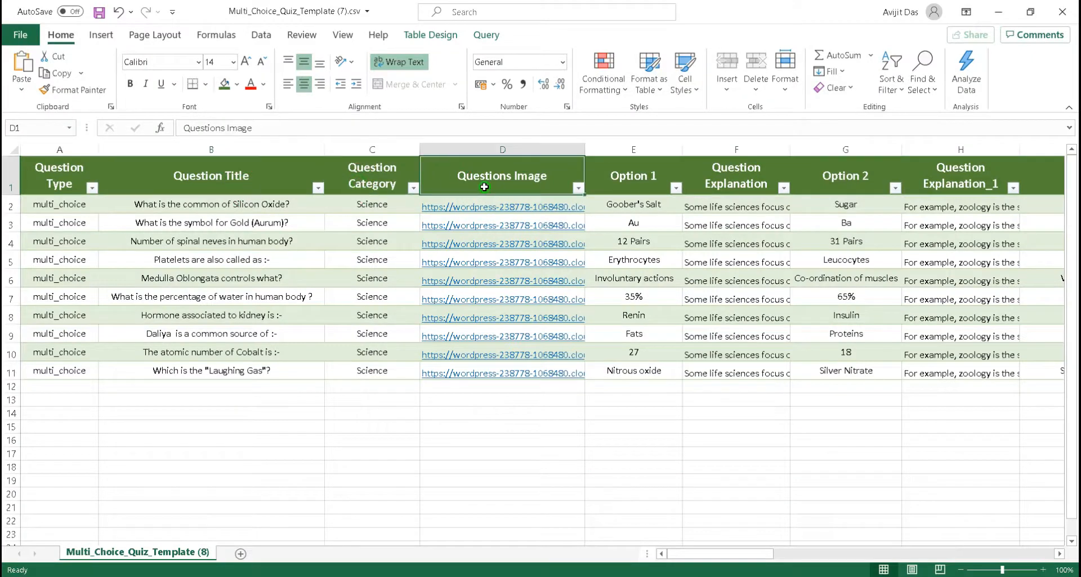
click(710, 188)
drag(225, 175, 967, 388)
click(650, 421)
drag(79, 208, 91, 372)
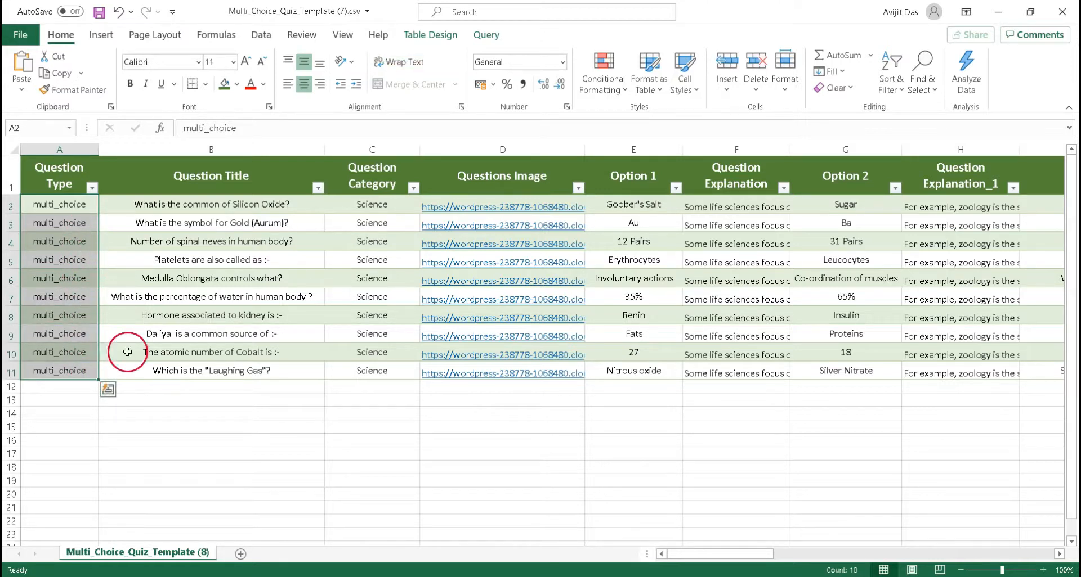
click(169, 413)
click(274, 189)
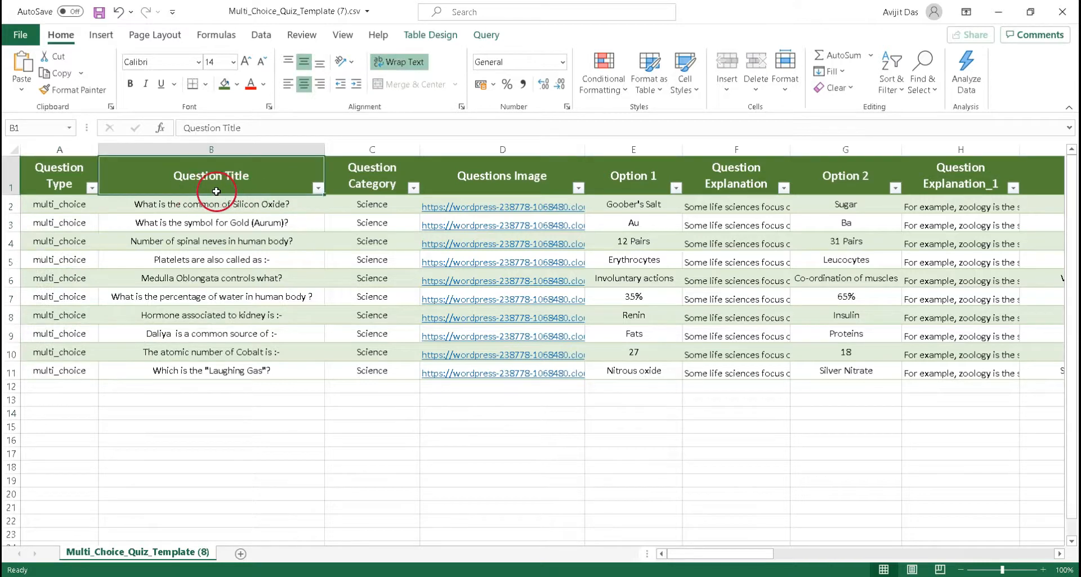
drag(254, 209, 256, 374)
click(465, 388)
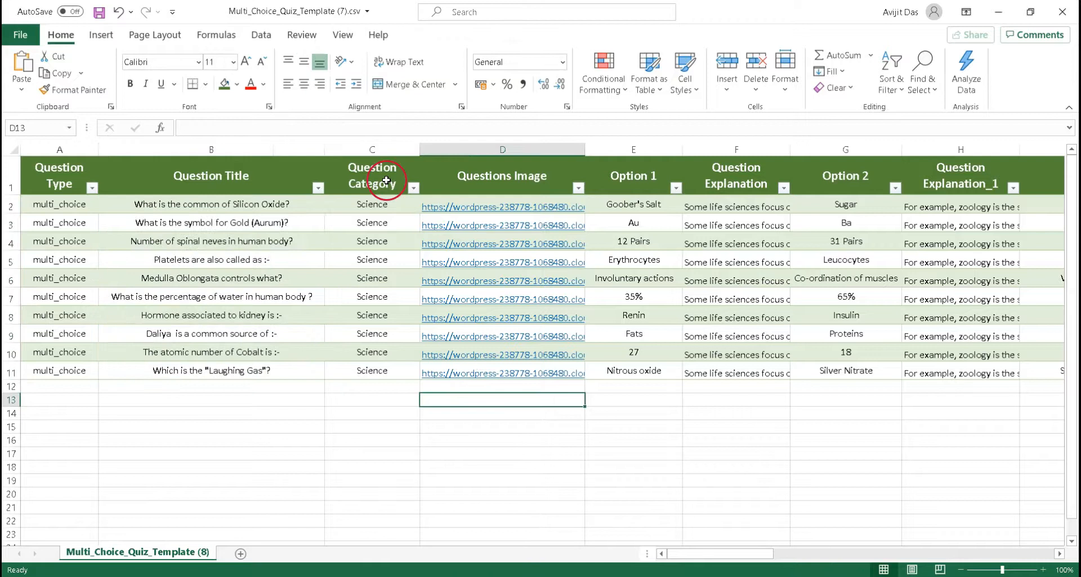
click(387, 182)
drag(385, 202, 393, 373)
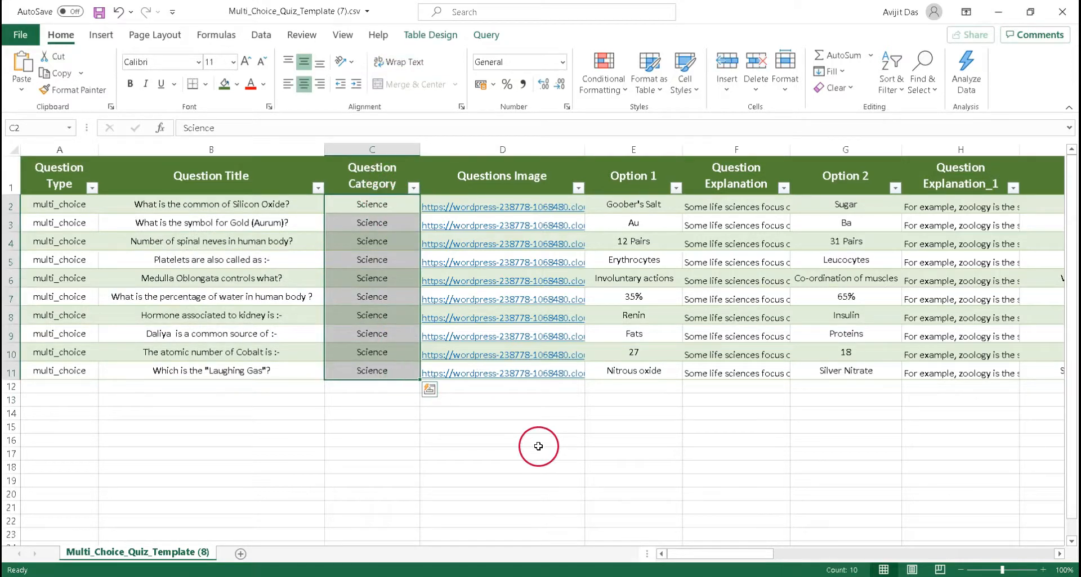
click(508, 191)
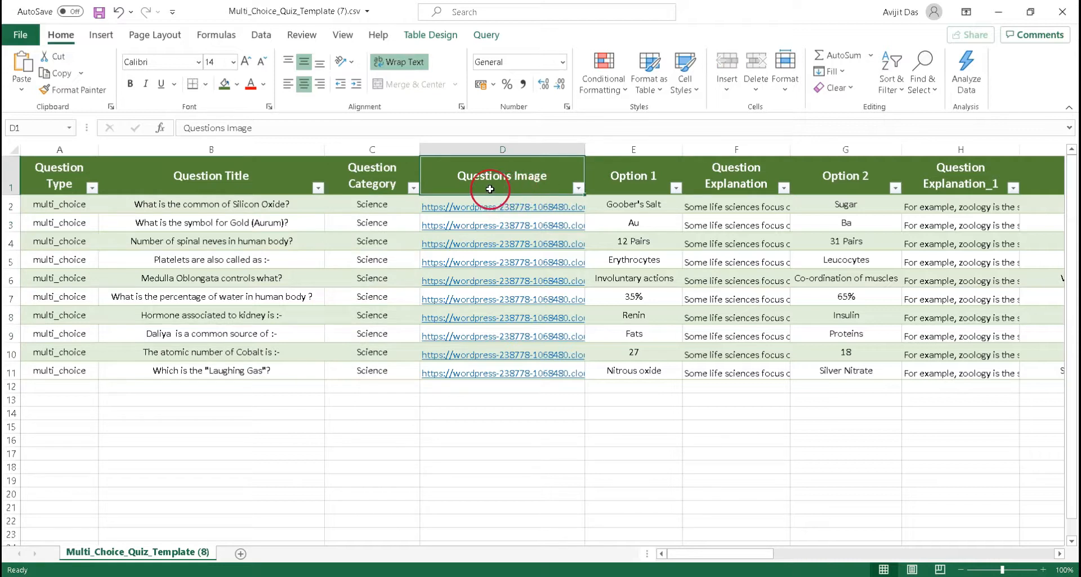
drag(524, 207, 529, 377)
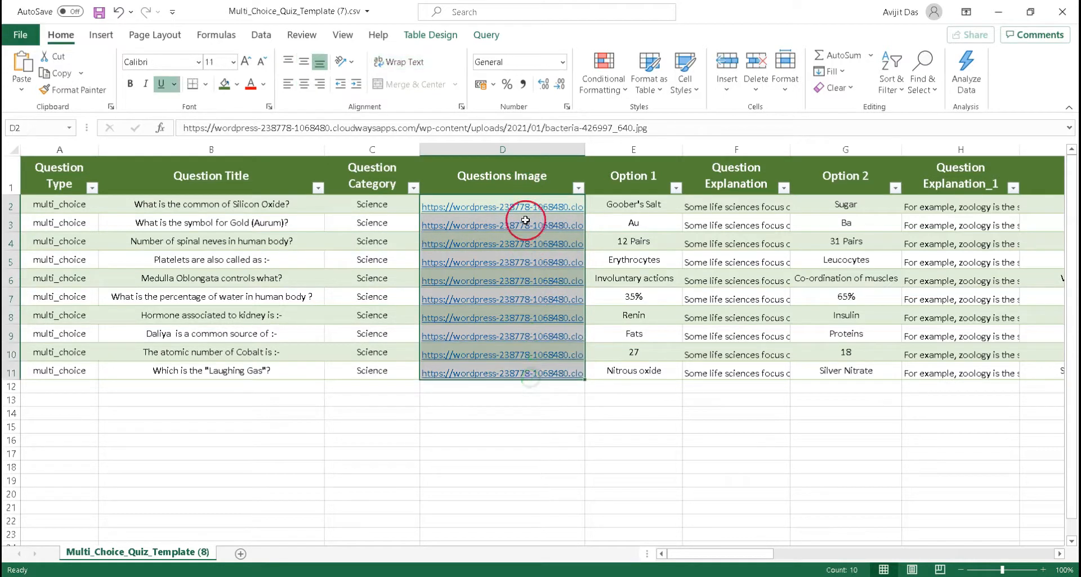
Examine the option, explanation, correct answer, passing grade, retake and randomize columns
scroll(549, 327, right, 3)
drag(85, 183, 146, 376)
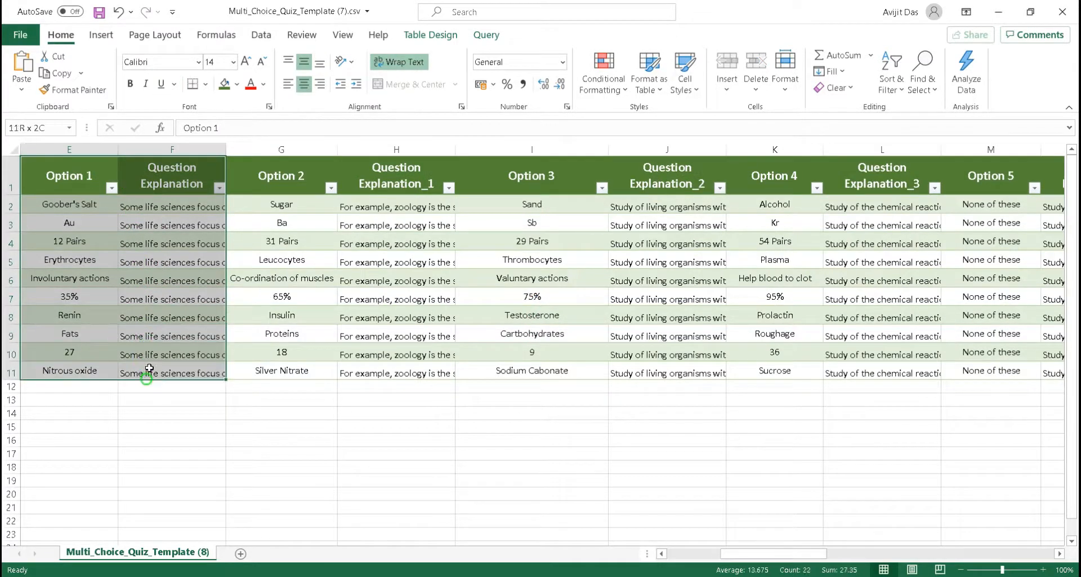
drag(276, 176, 407, 384)
drag(557, 177, 667, 368)
drag(771, 171, 886, 376)
drag(790, 558, 871, 557)
drag(315, 185, 415, 373)
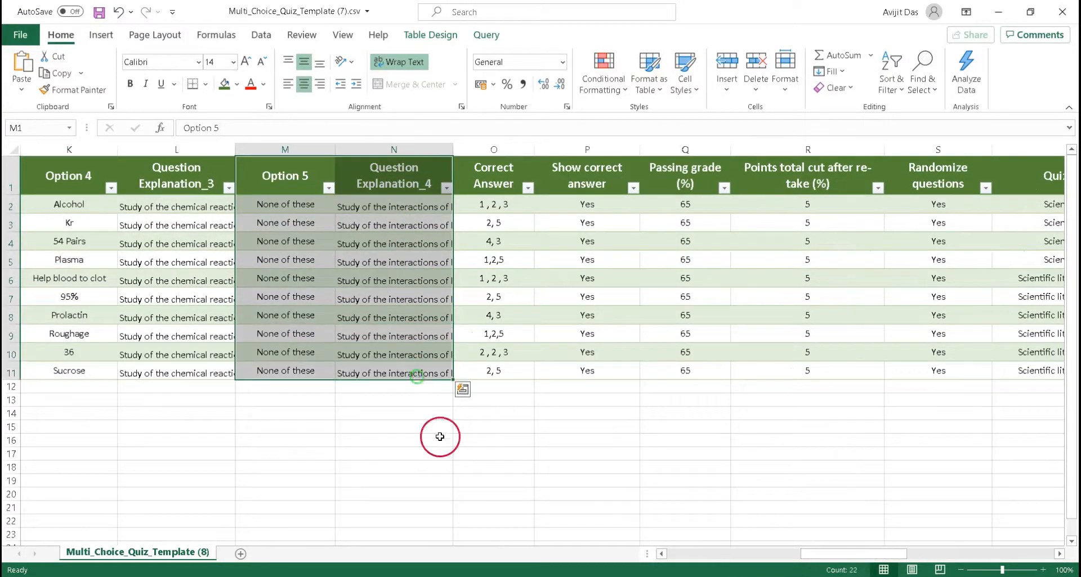
click(472, 188)
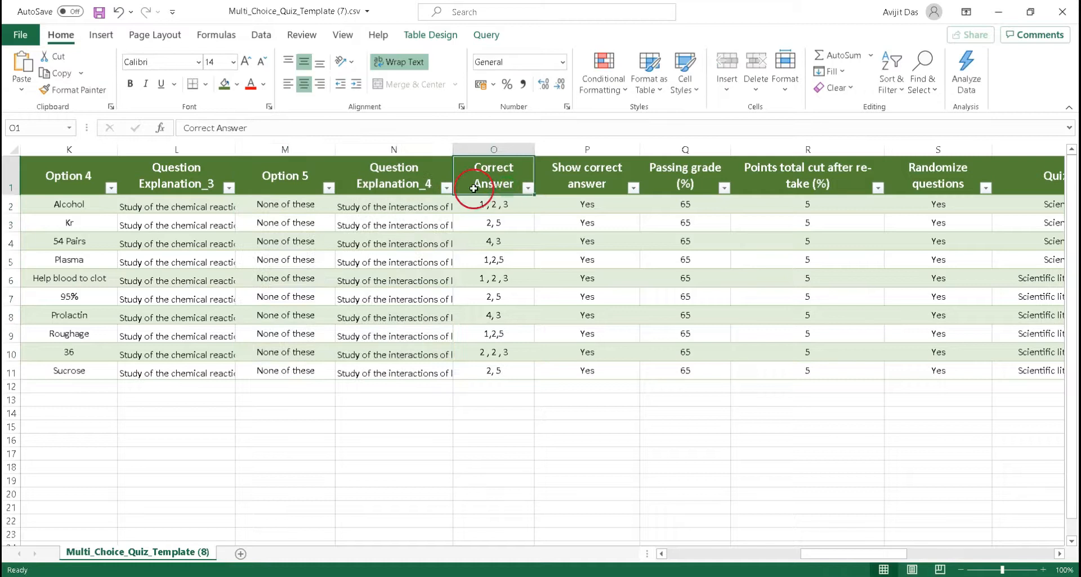
drag(505, 206, 495, 371)
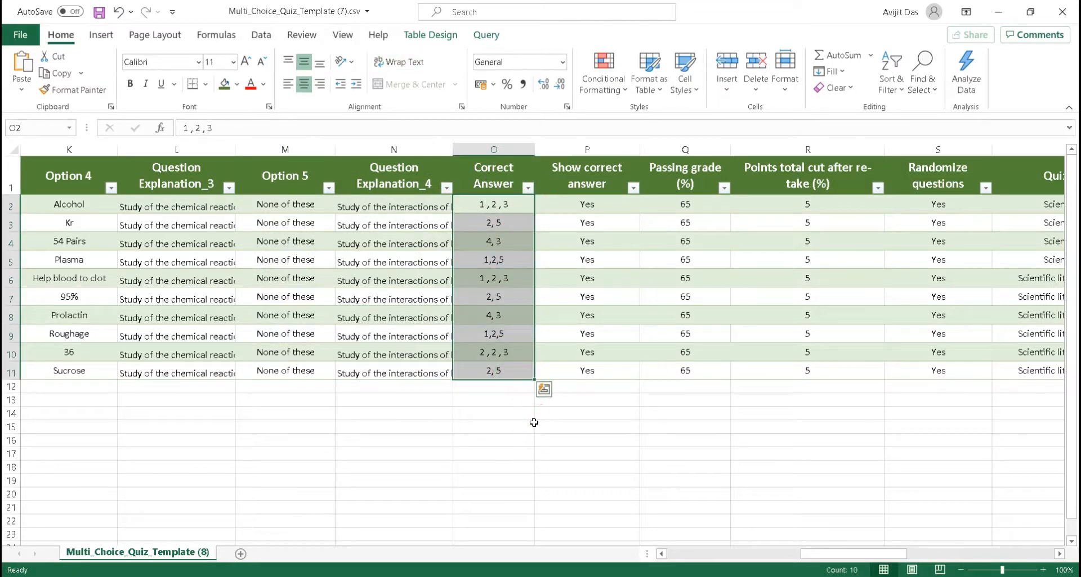
click(593, 191)
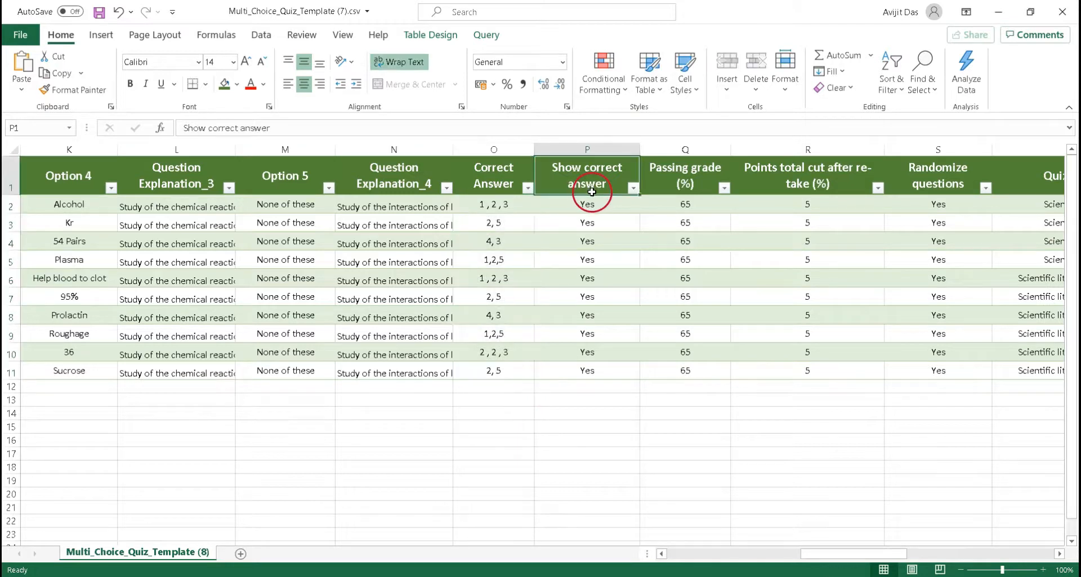
drag(600, 204, 588, 372)
click(698, 188)
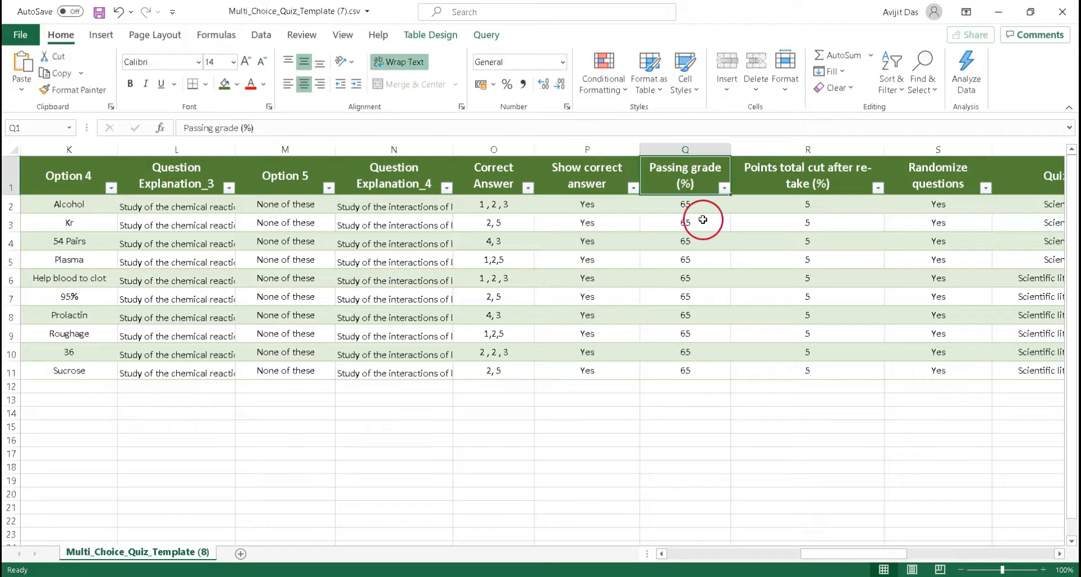
drag(692, 207, 689, 380)
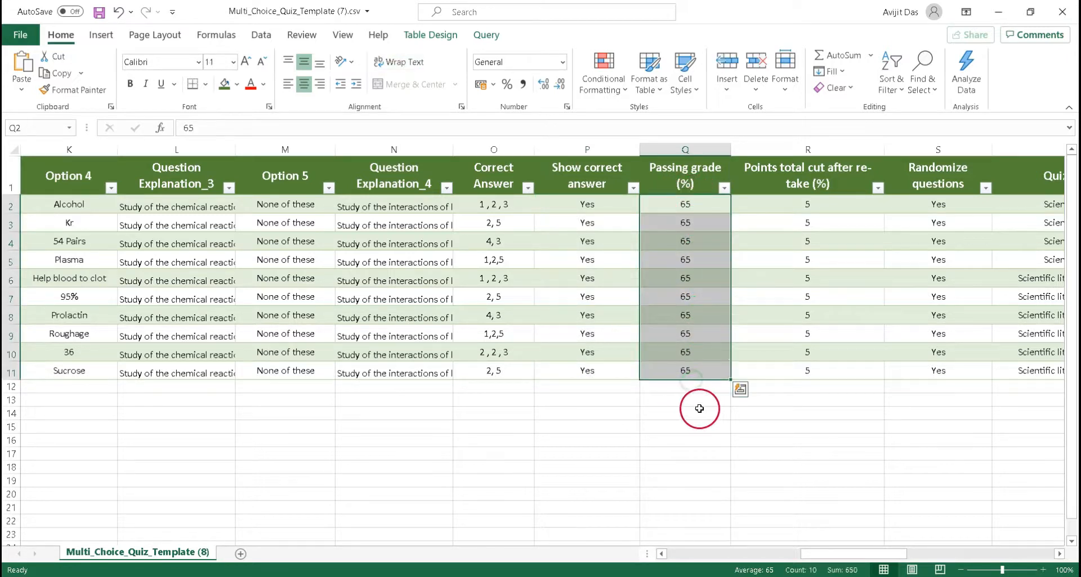
click(788, 186)
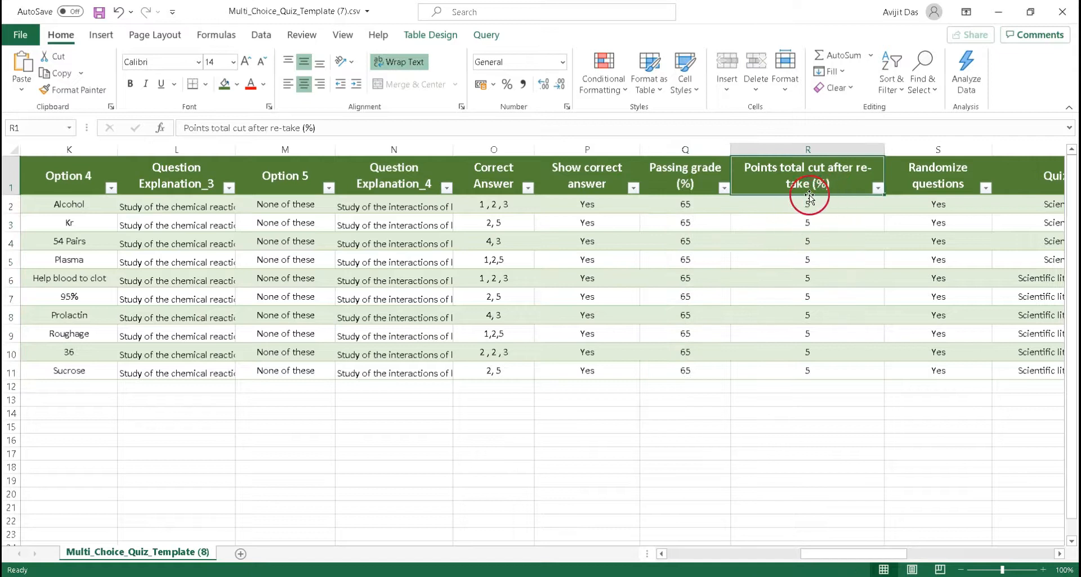
drag(799, 207, 811, 385)
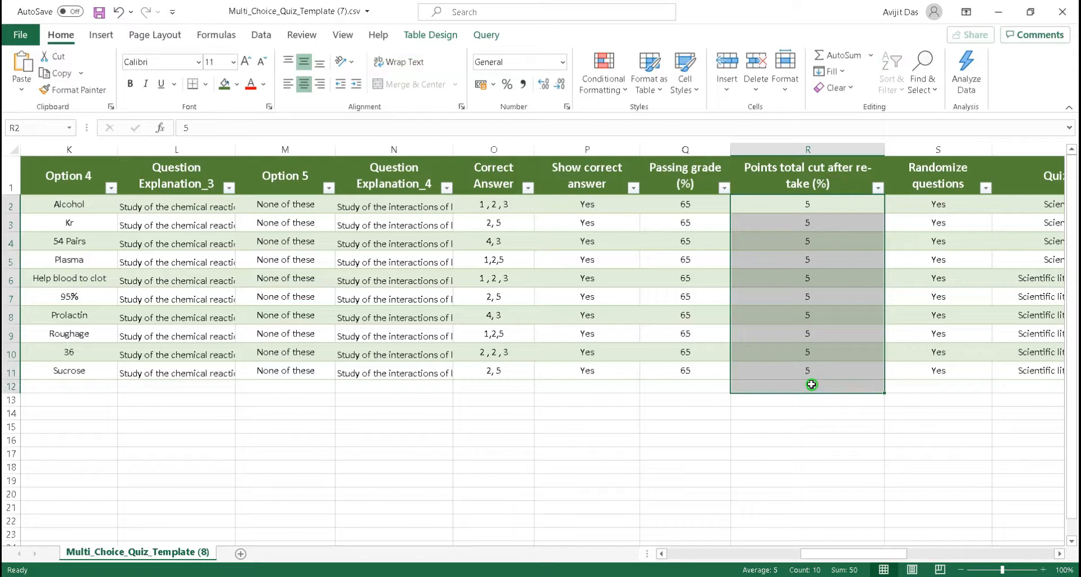
click(939, 196)
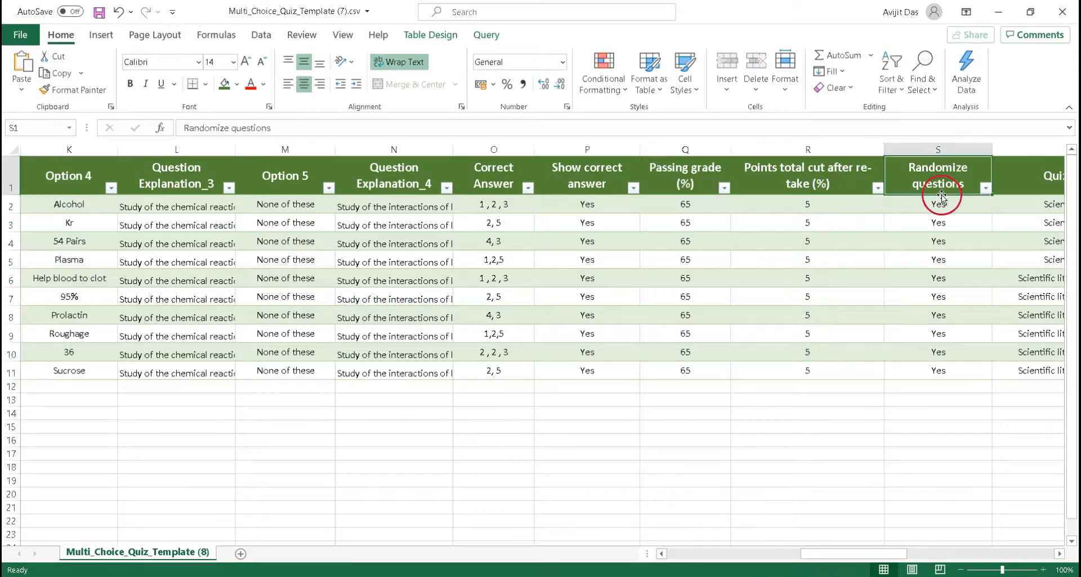
drag(935, 211, 925, 371)
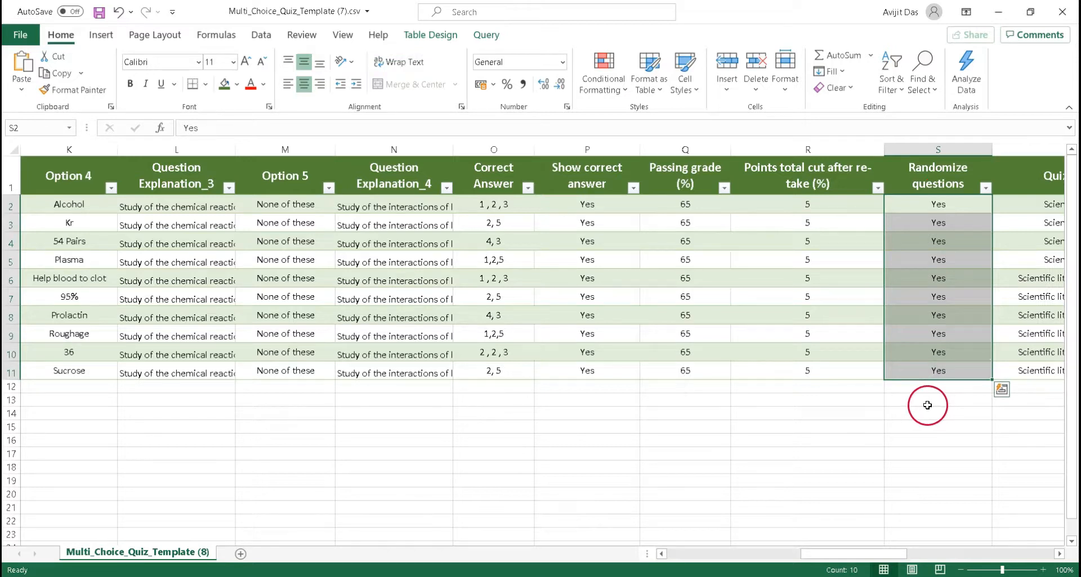
Examine the quiz title, content, description, image, duration, course, section and relevant ID columns
scroll(927, 405, right, 8)
drag(233, 187, 335, 184)
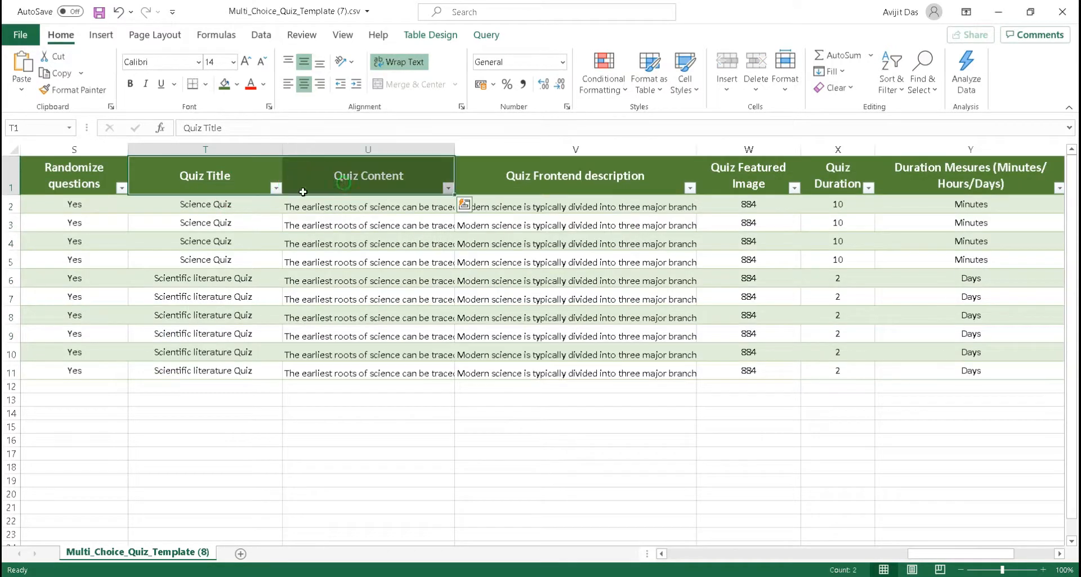
drag(255, 208, 295, 375)
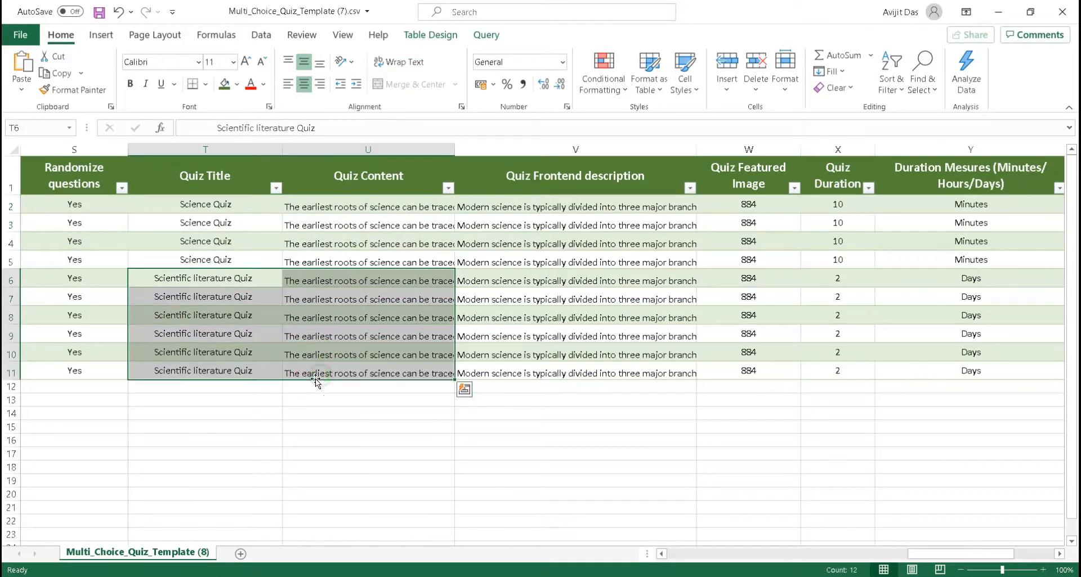
click(554, 194)
drag(585, 200, 576, 370)
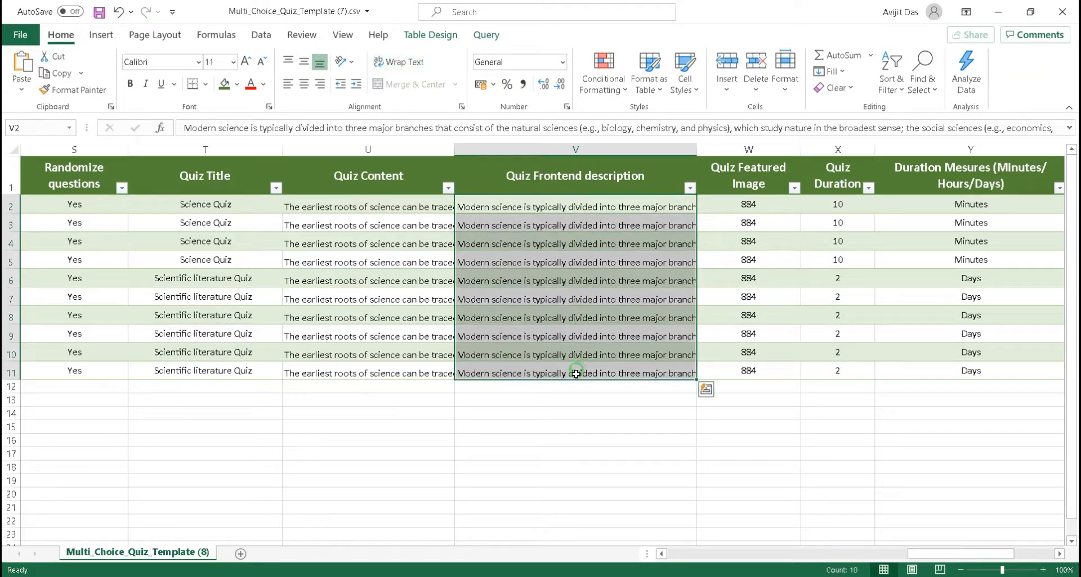
scroll(659, 397, right, 3)
click(330, 214)
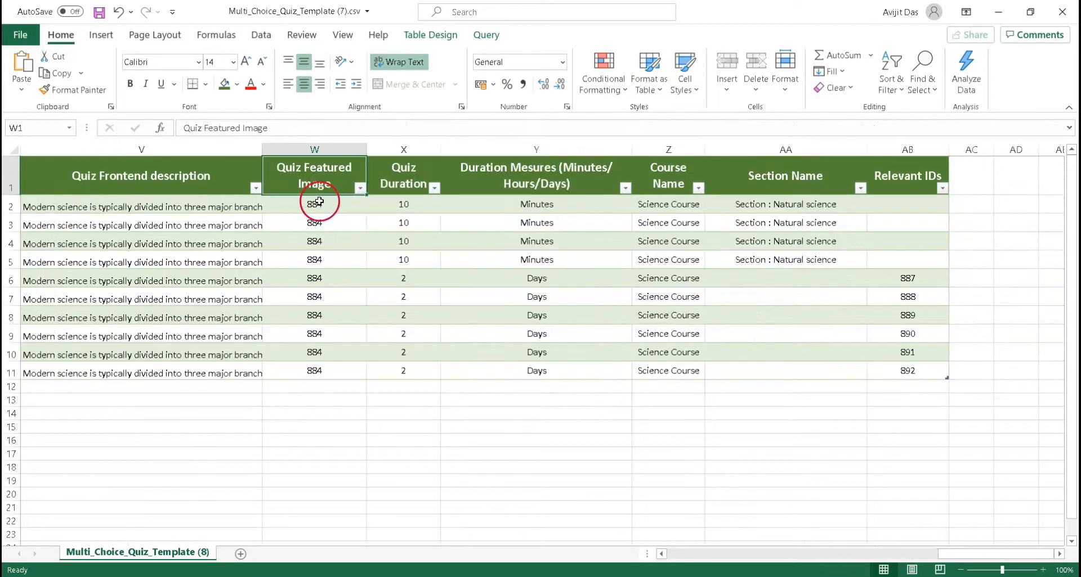
drag(329, 198, 318, 370)
drag(404, 189, 534, 180)
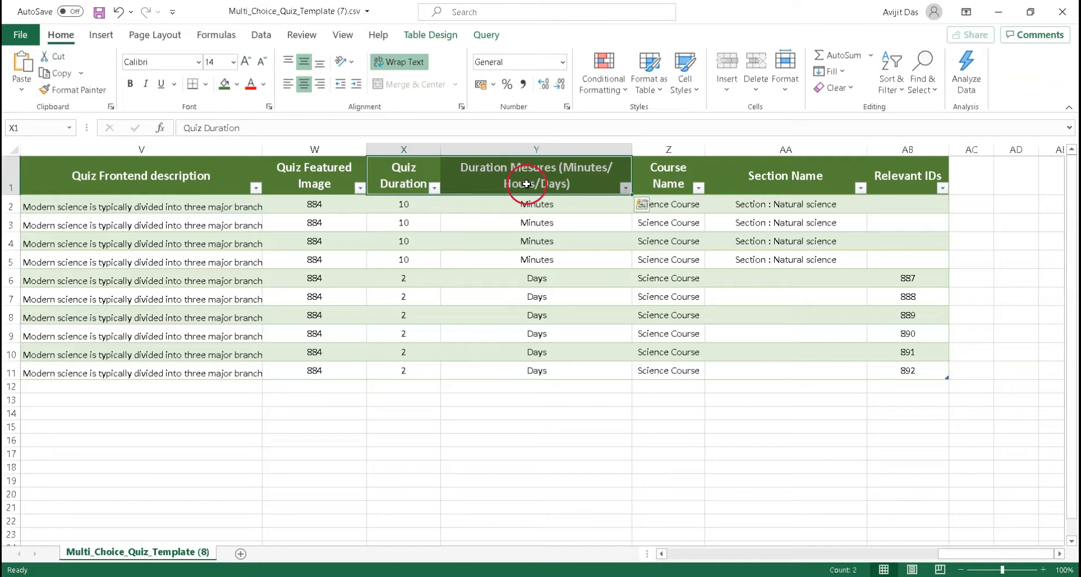
drag(403, 206, 390, 385)
drag(535, 204, 535, 384)
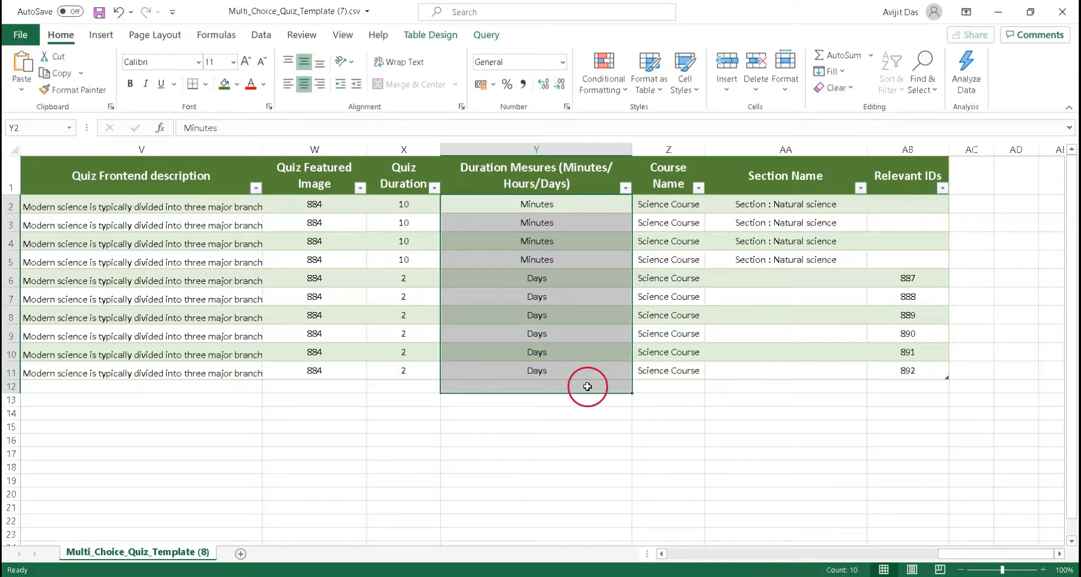
click(668, 191)
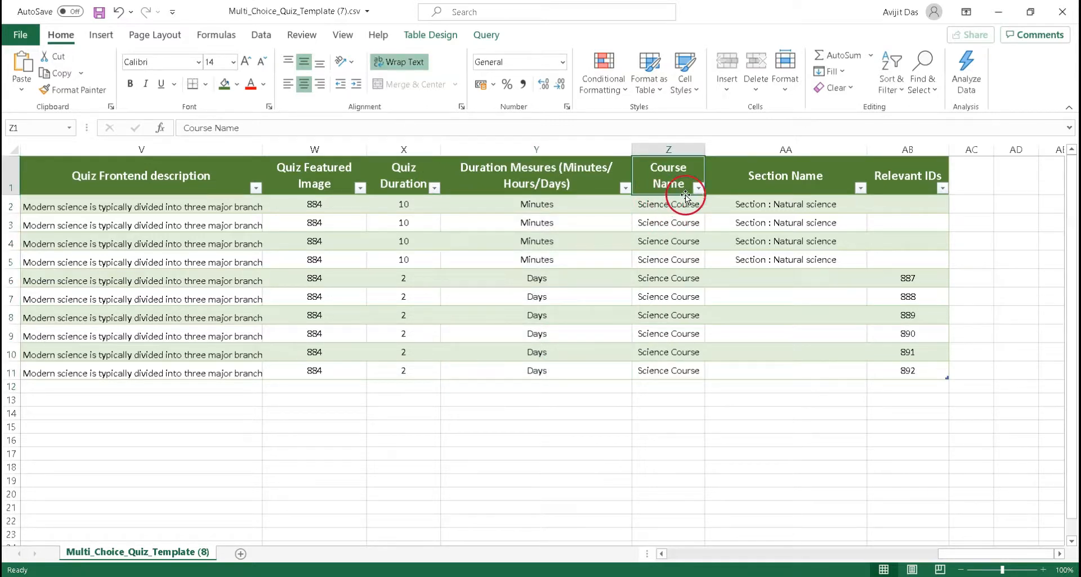
drag(668, 207, 662, 371)
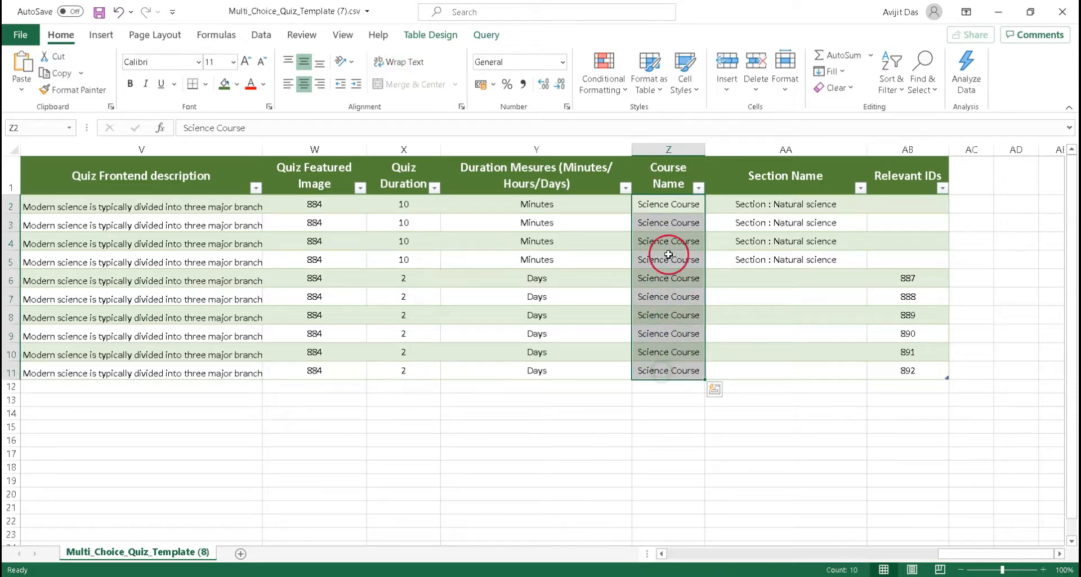
click(799, 192)
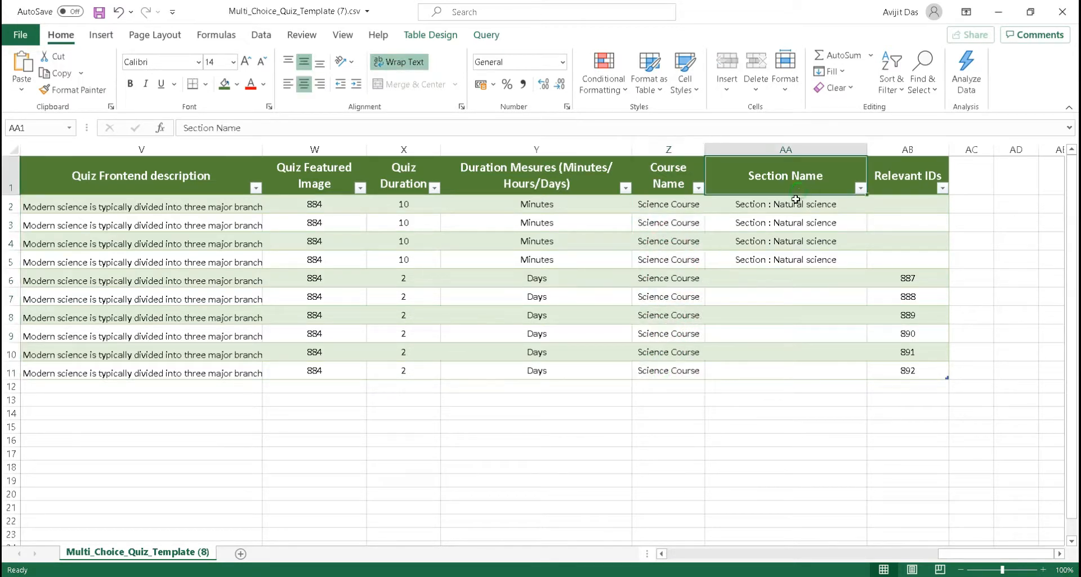
drag(797, 203, 795, 256)
drag(899, 278, 901, 375)
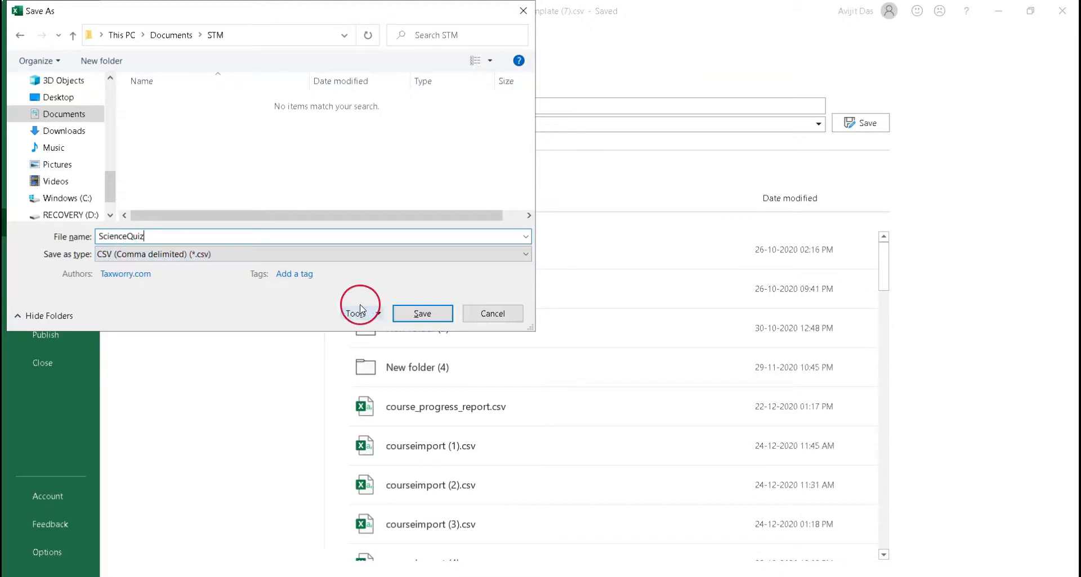
Save the spreadsheet as a CSV file named ScienceQuiz in the Documents STM folder
click(419, 314)
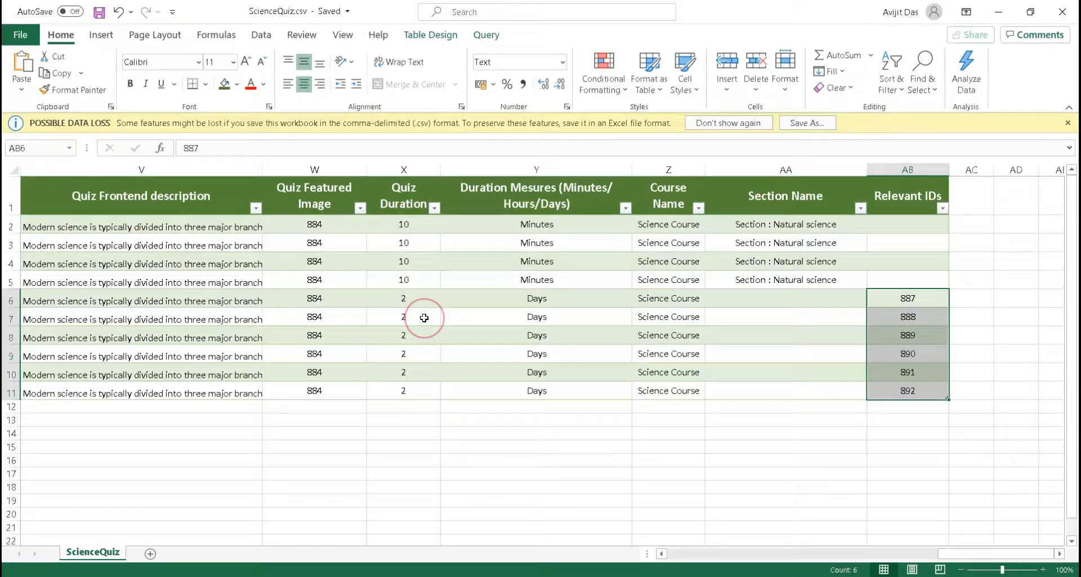
Switch to the browser and import ScienceQuiz.csv from the STM folder as a Multi Choice Question CSV, then process it
key(alt+Tab)
click(320, 179)
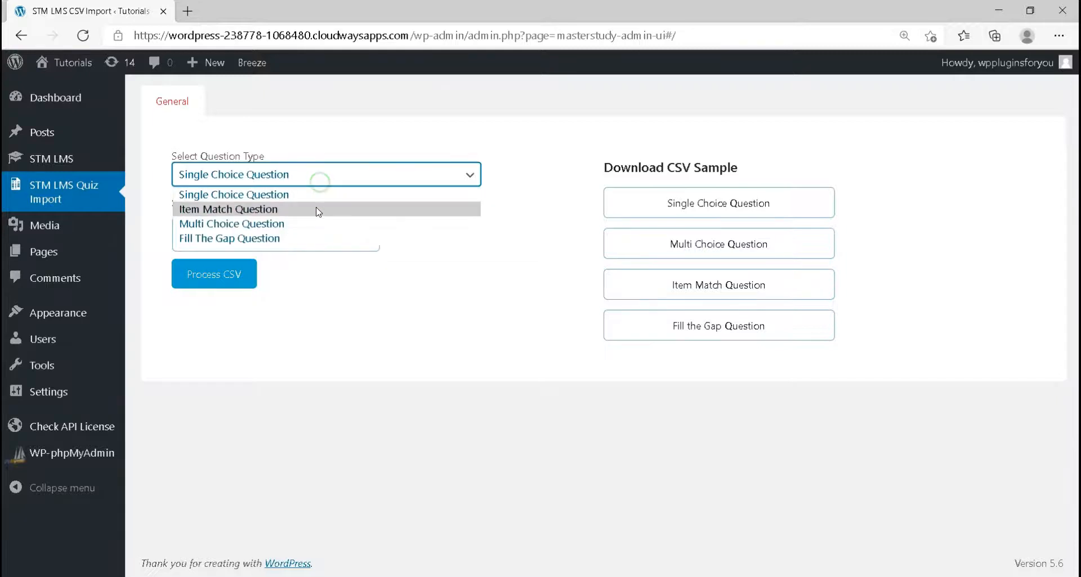
click(316, 223)
click(215, 235)
click(245, 105)
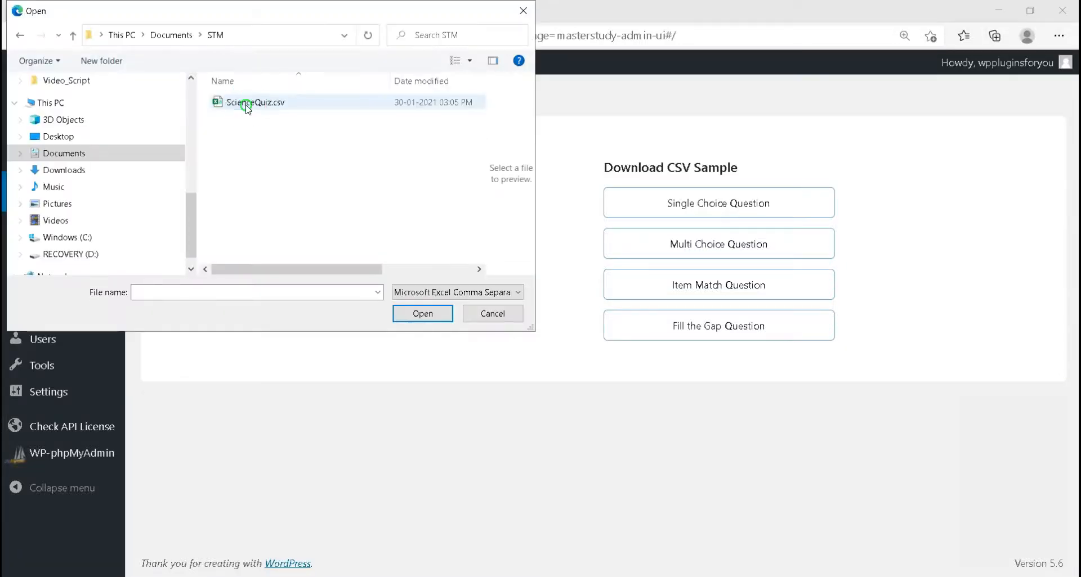
click(422, 314)
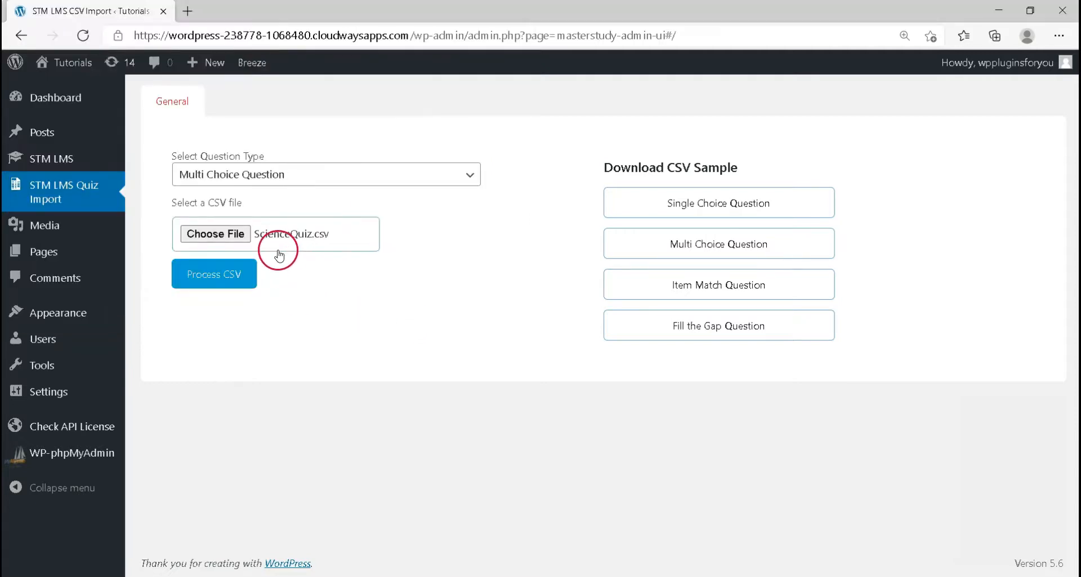
click(239, 280)
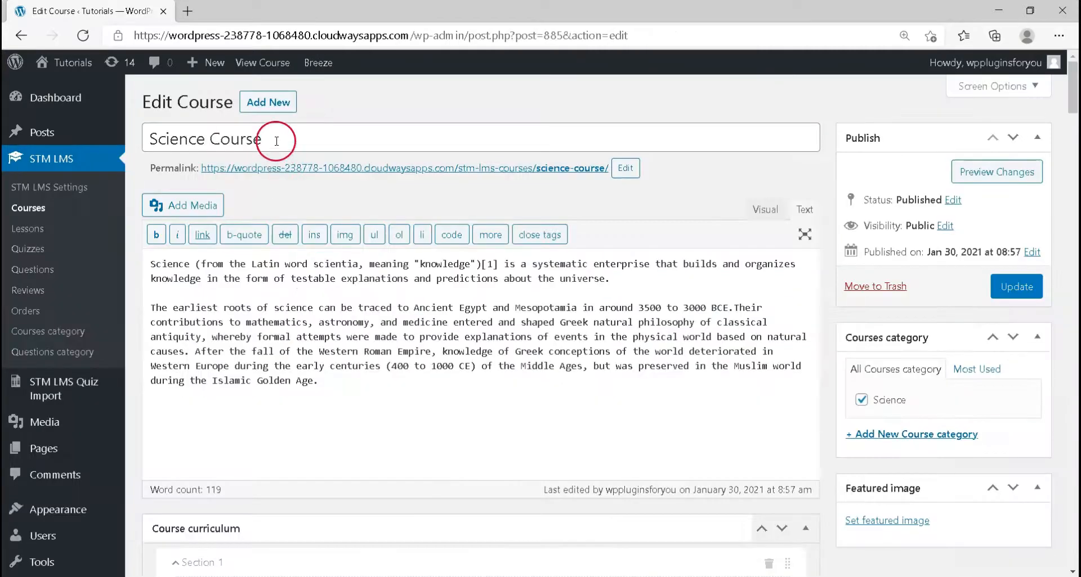
Open the Science Quiz under Section : Natural science in the course curriculum for editing
drag(278, 137, 151, 139)
scroll(328, 216, down, 2)
scroll(328, 216, down, 4)
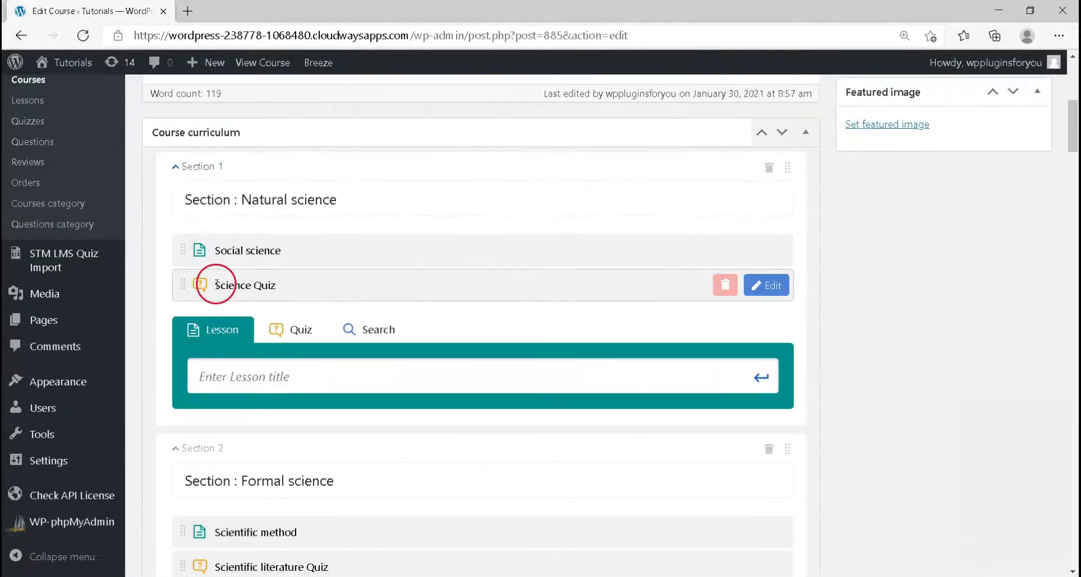
scroll(284, 285, down, 3)
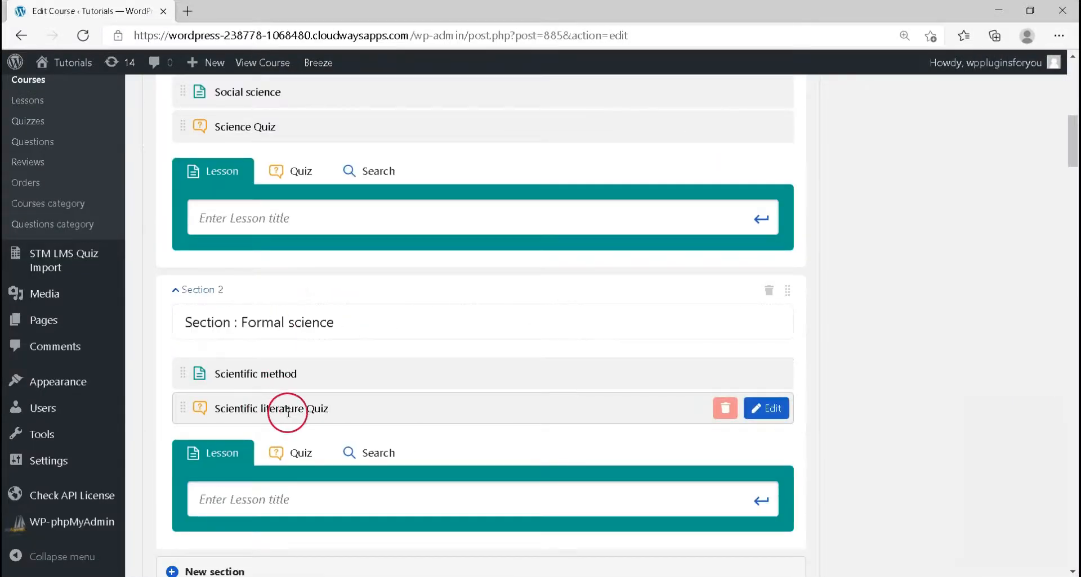
scroll(339, 388, up, 3)
click(767, 283)
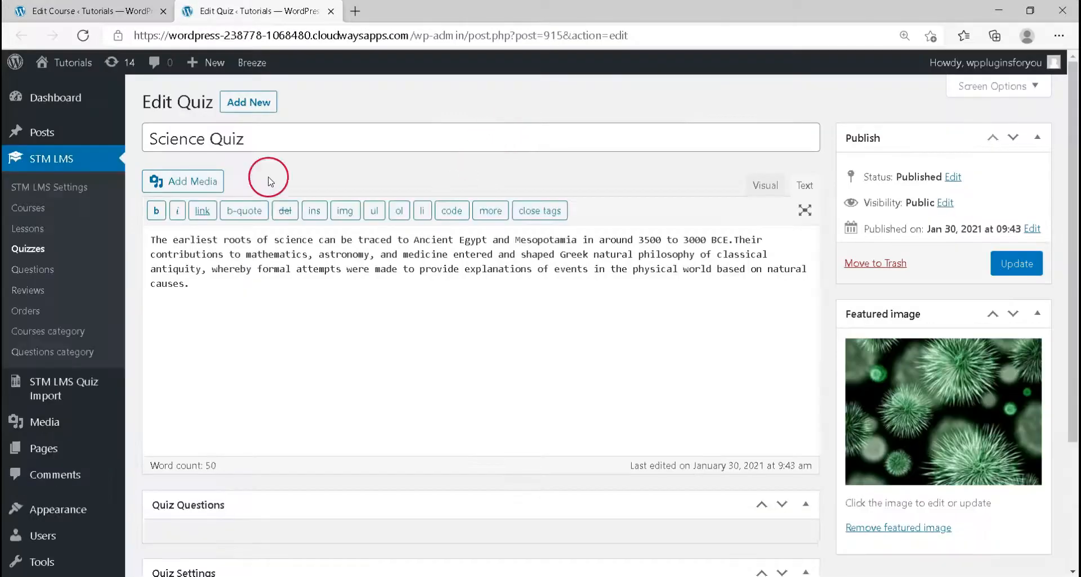
Review the imported quiz questions, their answer options, correct-answer ticks and answer explanations
scroll(361, 197, down, 3)
scroll(361, 197, down, 3)
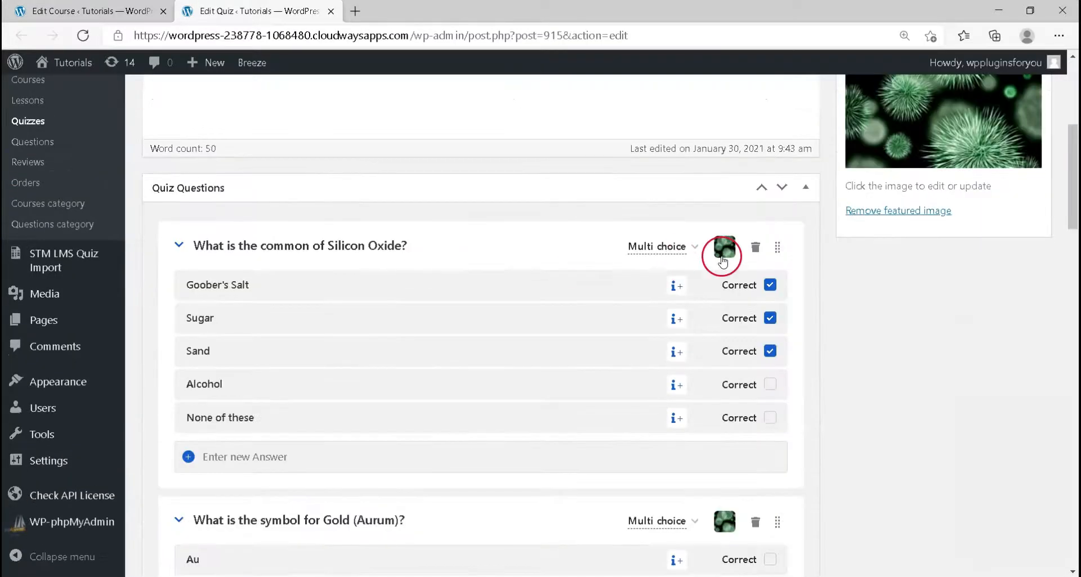
scroll(593, 300, down, 3)
mouse_move(677, 135)
scroll(677, 134, up, 1)
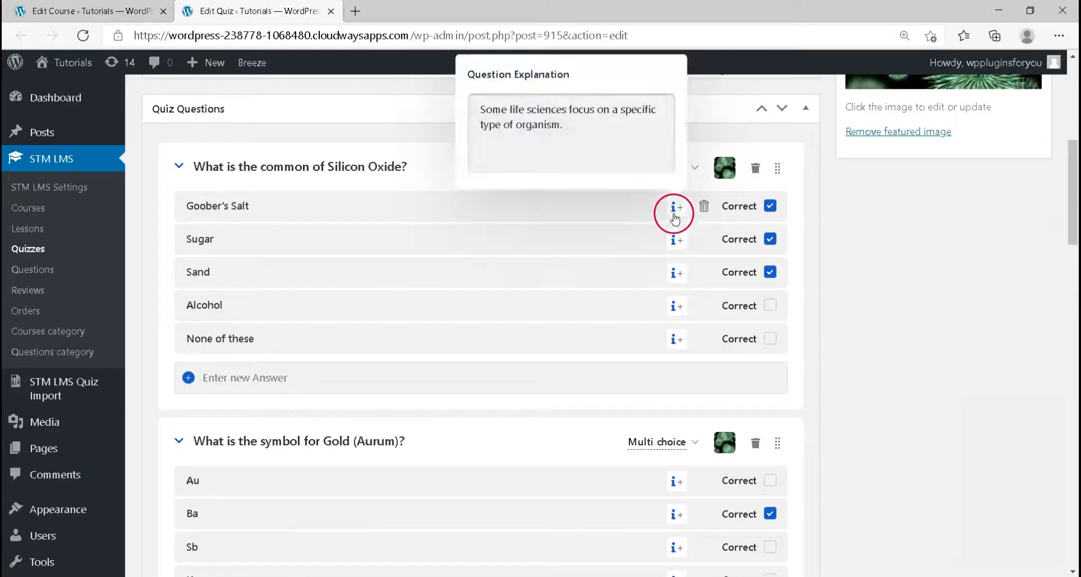
mouse_move(679, 311)
scroll(679, 309, down, 3)
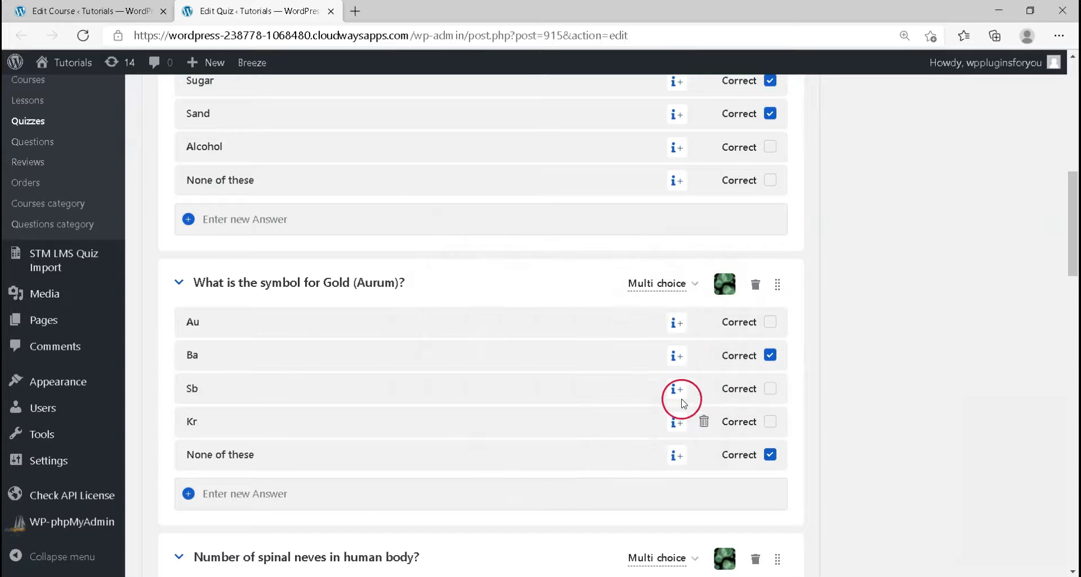
scroll(722, 345, down, 5)
scroll(602, 337, down, 5)
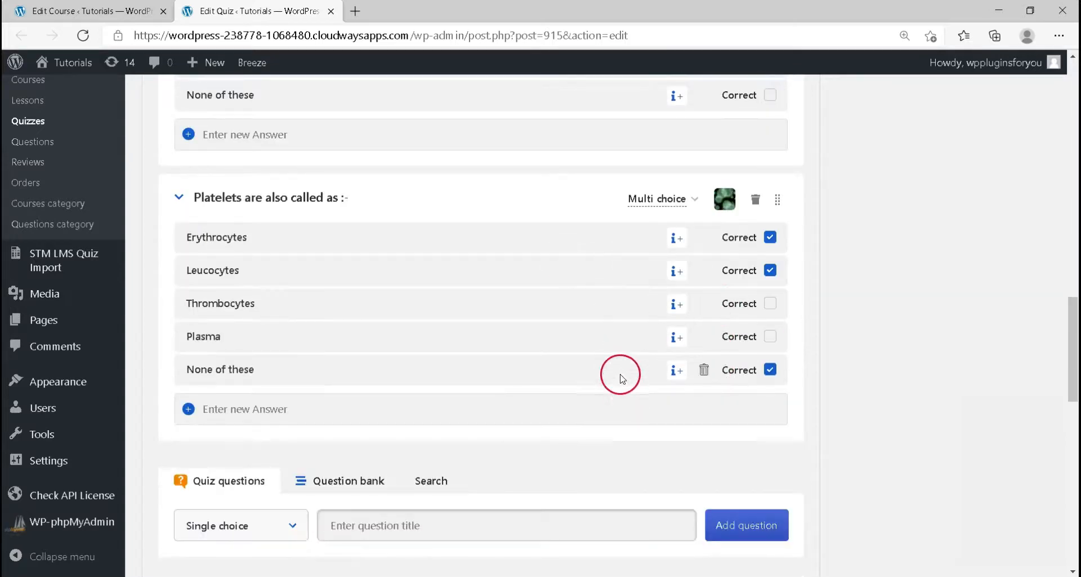
scroll(620, 379, up, 10)
scroll(612, 356, up, 10)
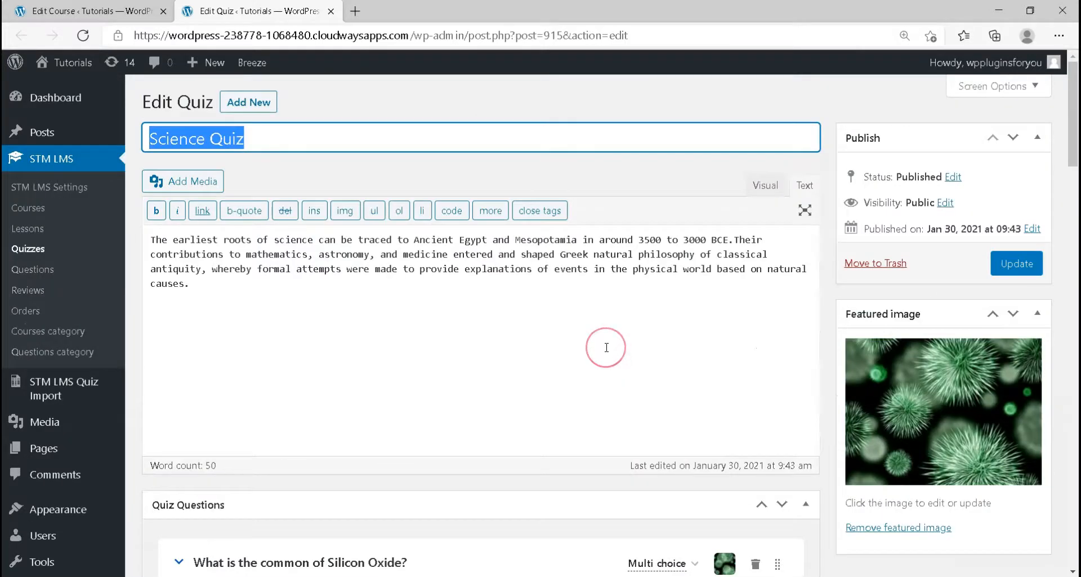